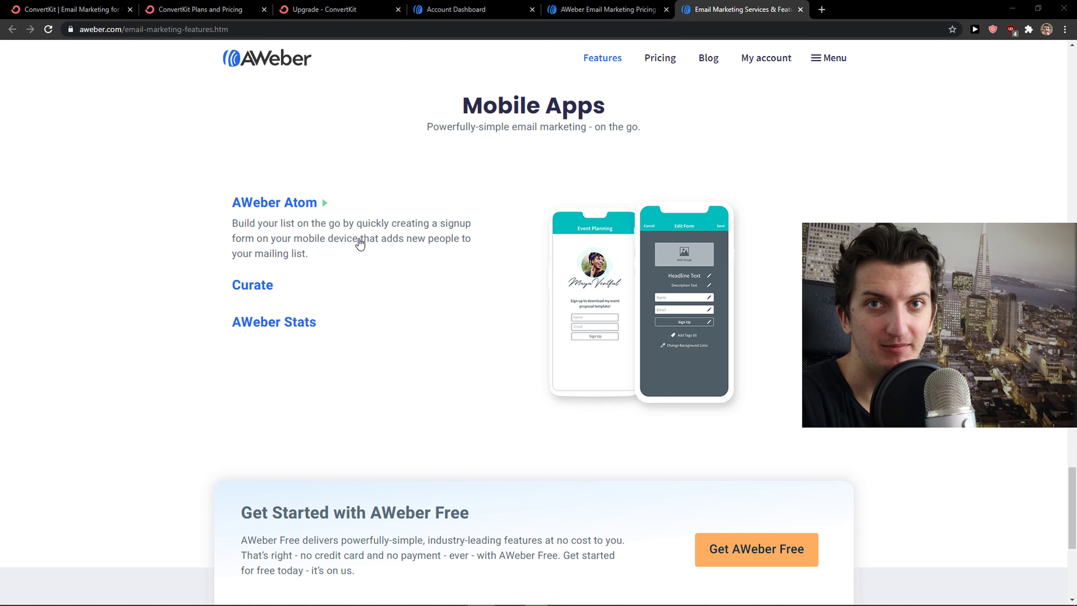
# Scroll AWeber's Mobile Apps features page back to the top and switch to the ConvertKit homepage.
pyautogui.scroll(15, 413, 144)
pyautogui.click(106, 9)
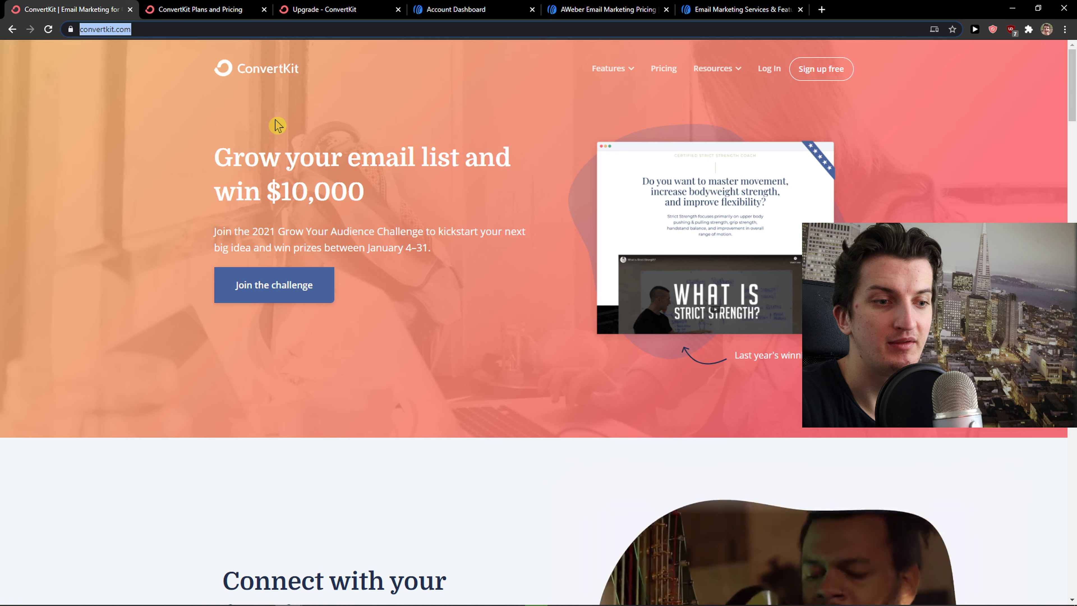
pyautogui.click(821, 9)
pyautogui.hotkey('ctrl', 'w')
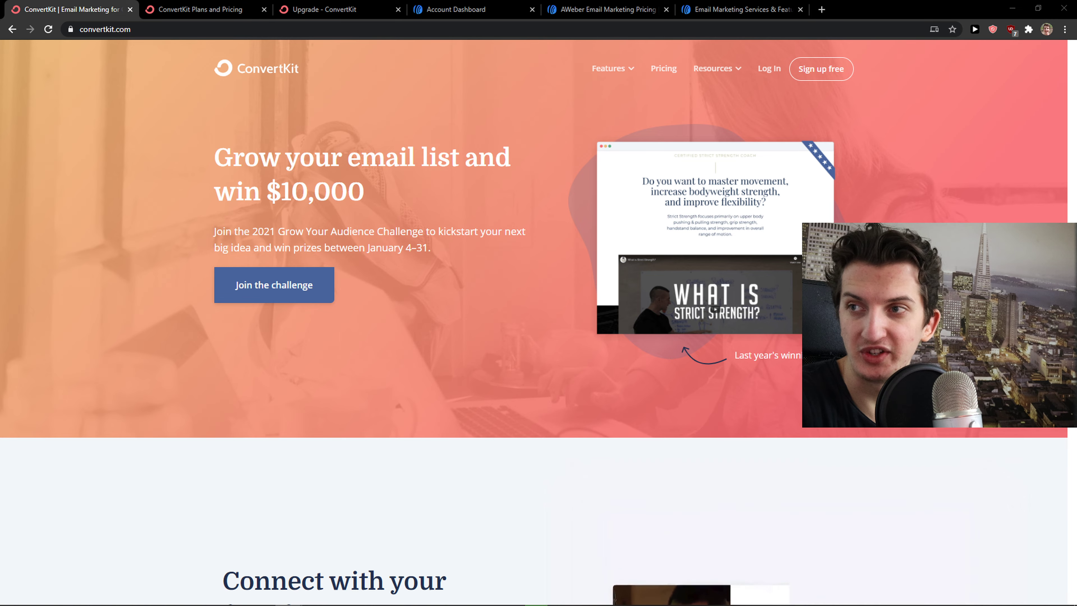
pyautogui.hotkey('alt', 'Tab')
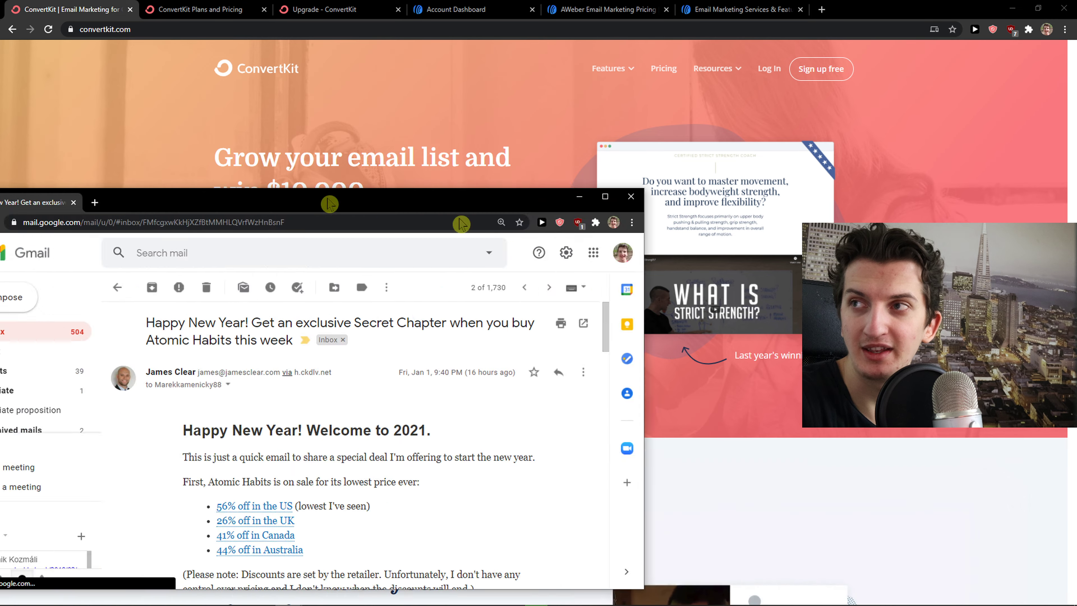
pyautogui.scroll(-15, 738, 352)
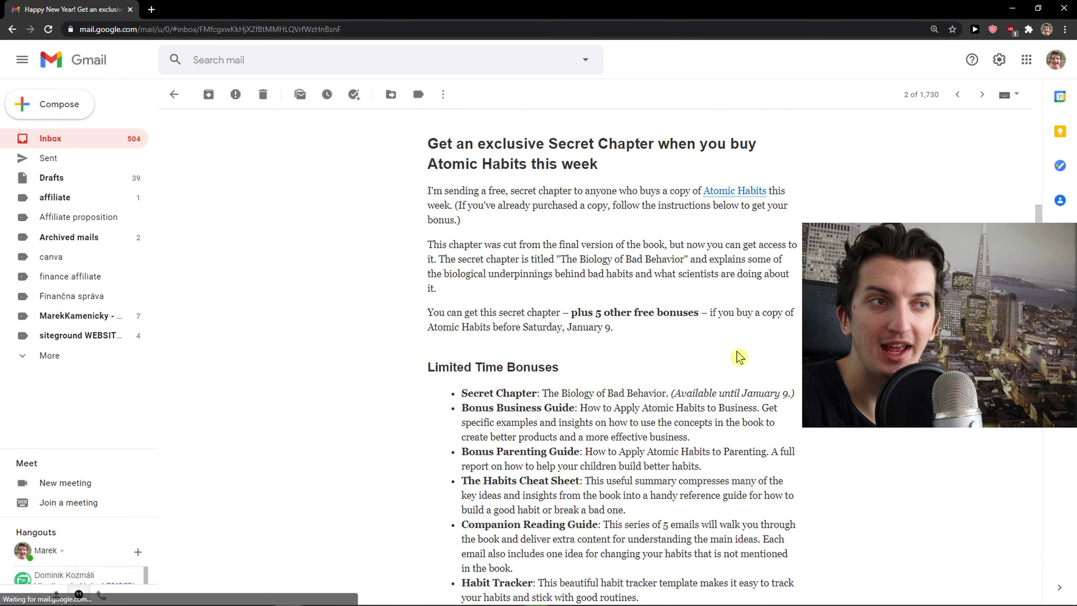
pyautogui.scroll(15, 763, 361)
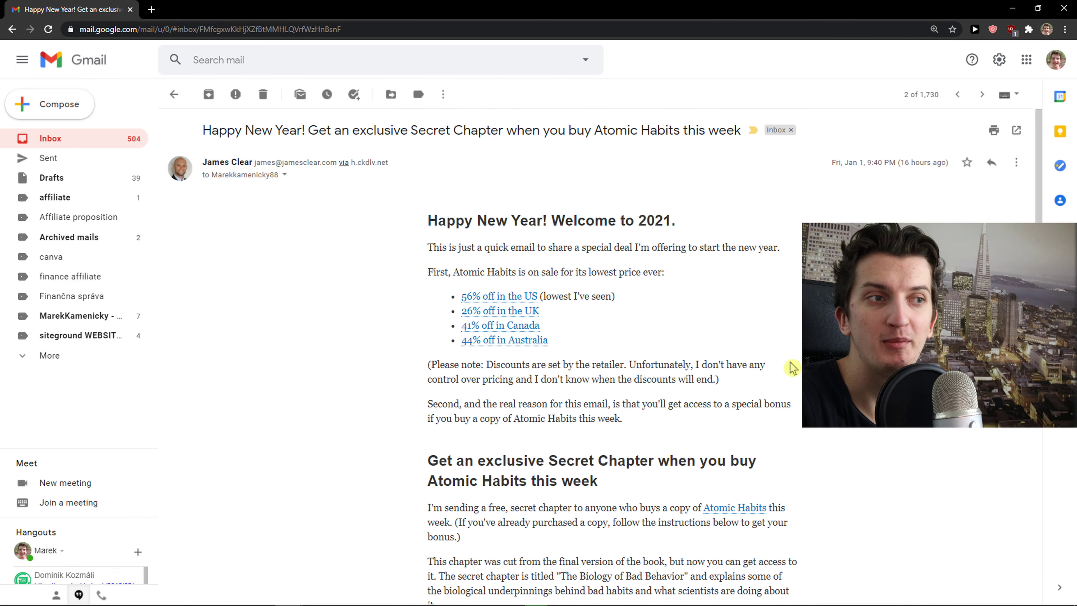
pyautogui.scroll(-5, 788, 369)
pyautogui.scroll(-18, 785, 370)
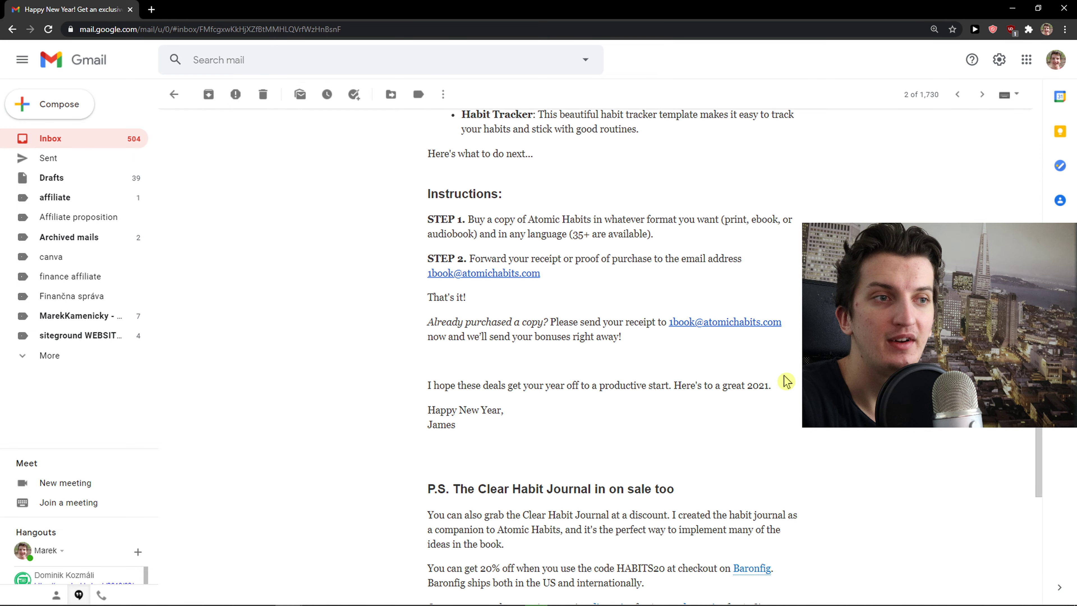
pyautogui.click(1073, 6)
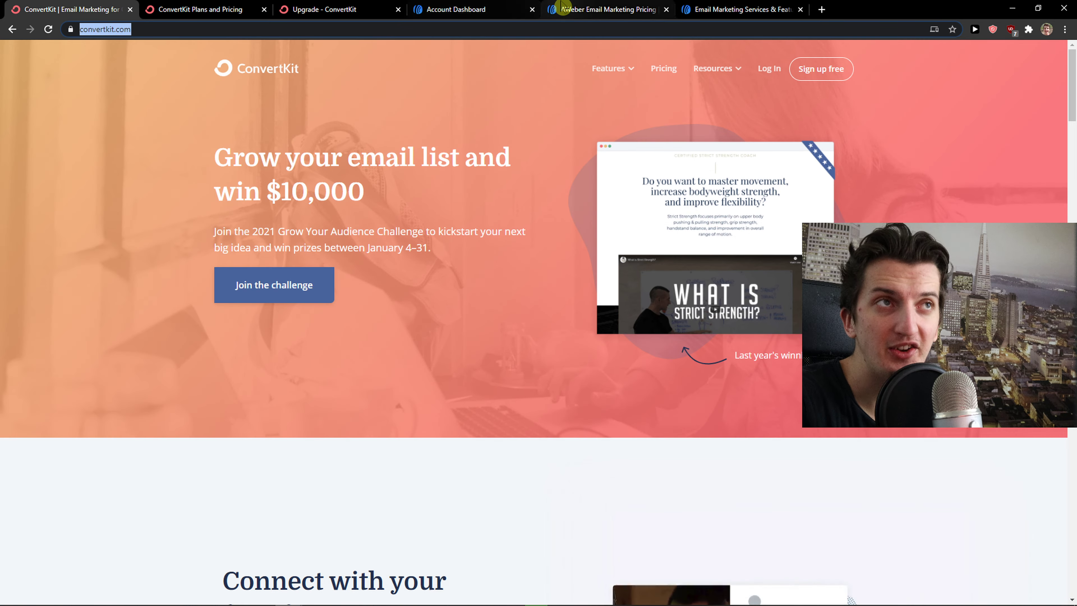
# Check AWeber's pricing and account dashboard, then show ConvertKit's Free $0, Creator $29 and Creator Pro $59 plans.
pyautogui.click(602, 9)
pyautogui.click(517, 7)
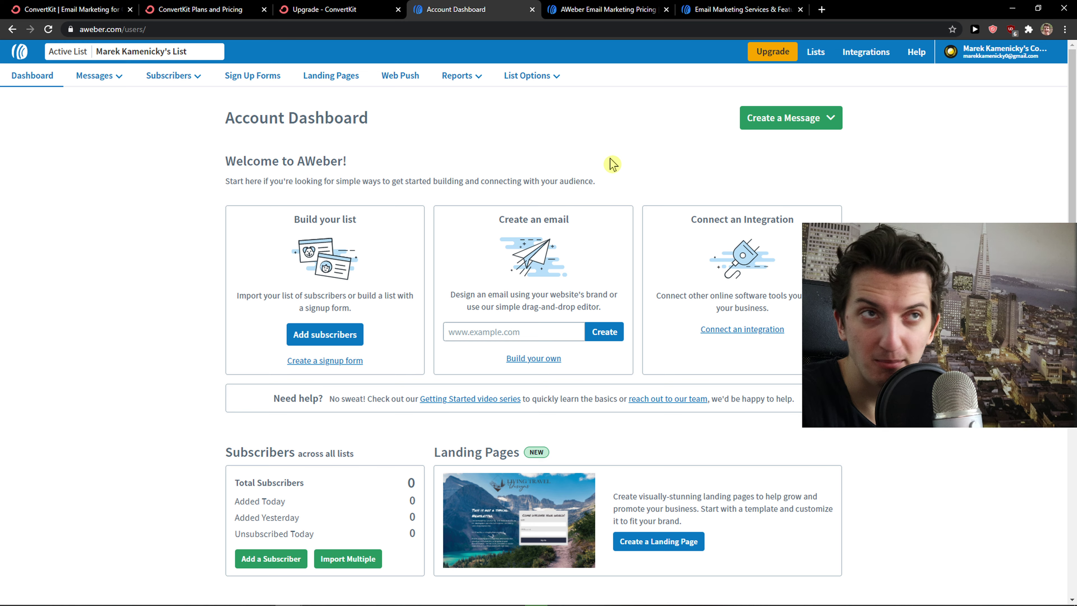
pyautogui.click(243, 8)
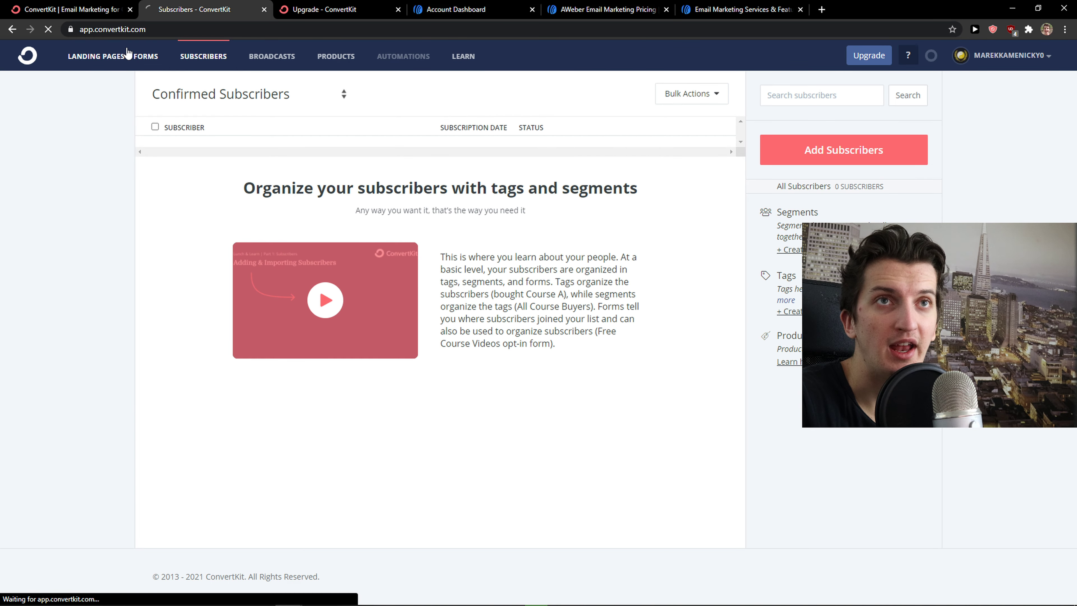
# Open the Siesta landing page from ConvertKit's Landing Pages & Forms and scroll through it in the editor.
pyautogui.click(127, 55)
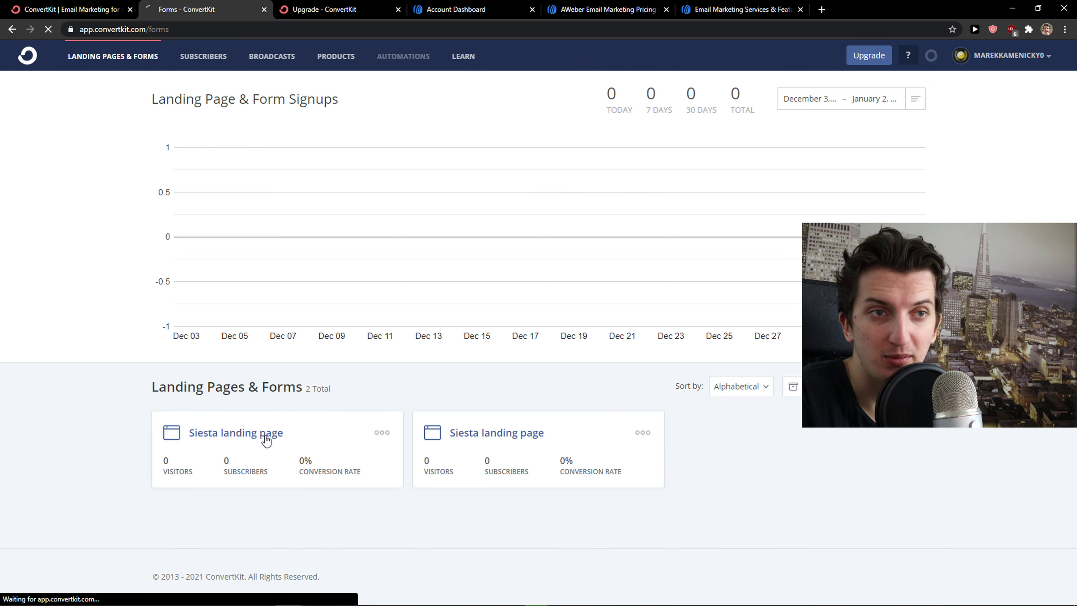
pyautogui.click(264, 433)
pyautogui.click(453, 9)
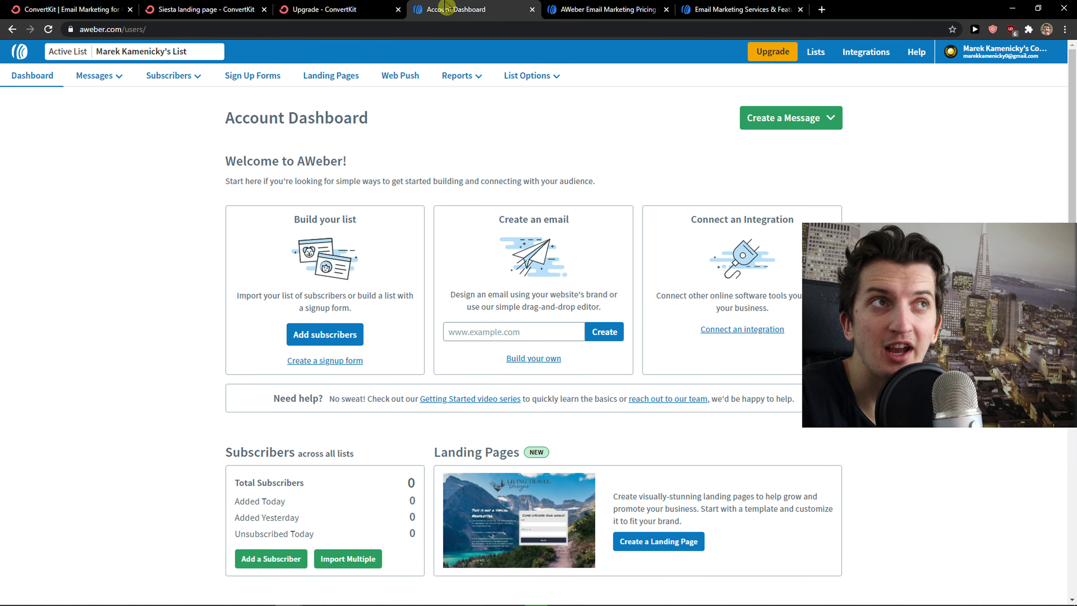
pyautogui.click(203, 9)
pyautogui.scroll(-10, 373, 429)
pyautogui.scroll(-5, 374, 428)
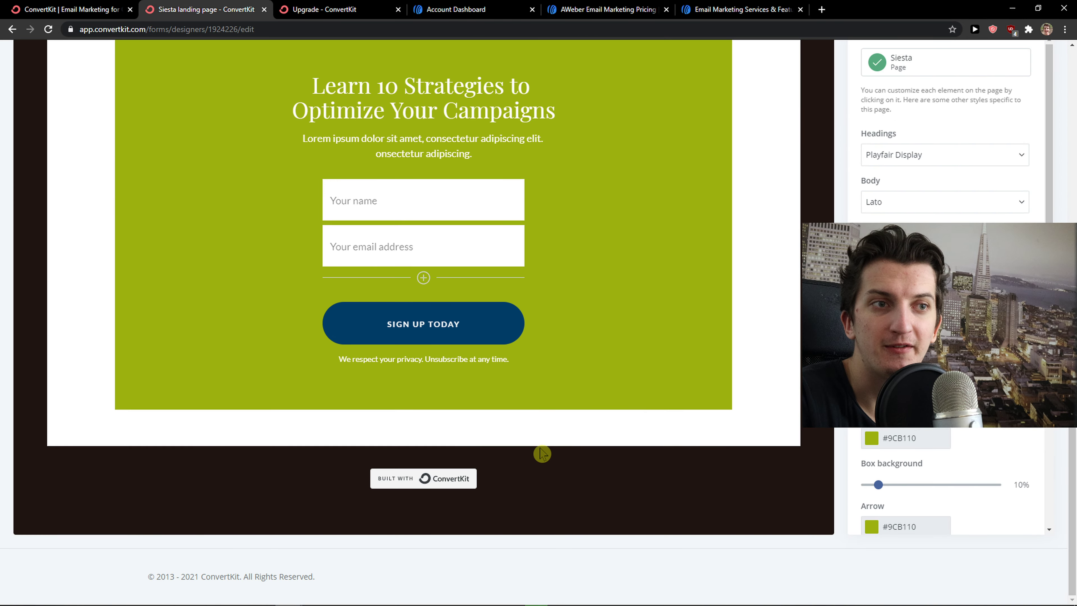
pyautogui.scroll(15, 543, 452)
pyautogui.scroll(3, 553, 221)
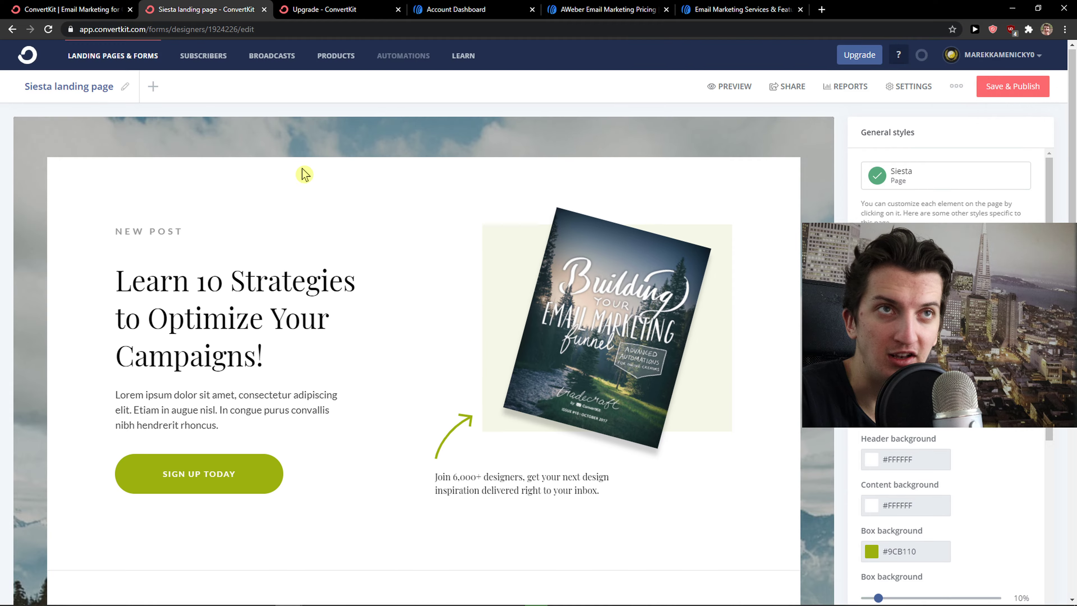
# Create a new AWeber landing page using the Free Service template.
pyautogui.click(524, 7)
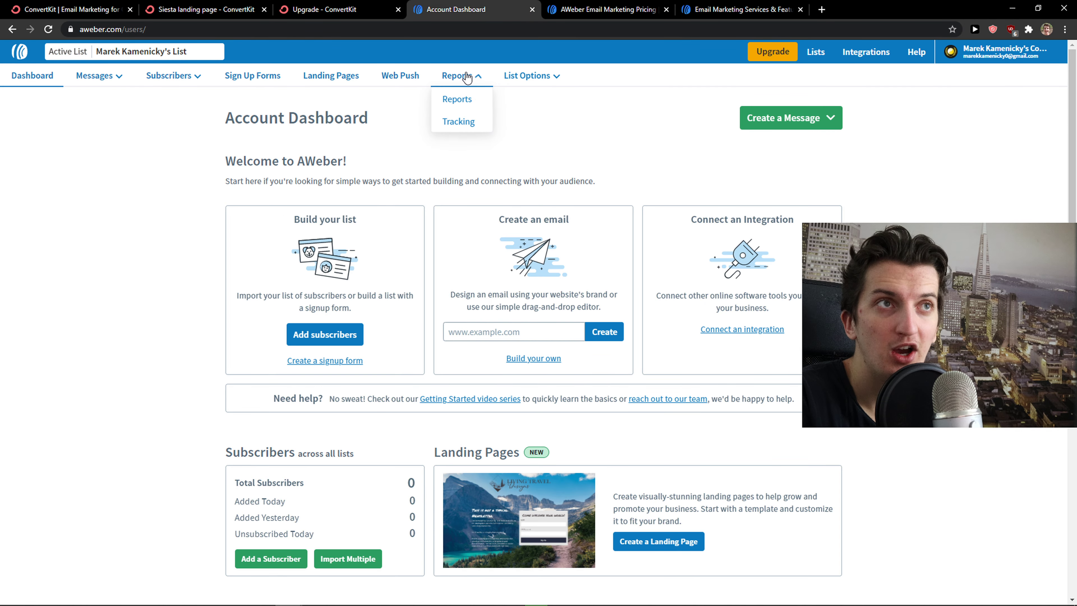
pyautogui.click(322, 77)
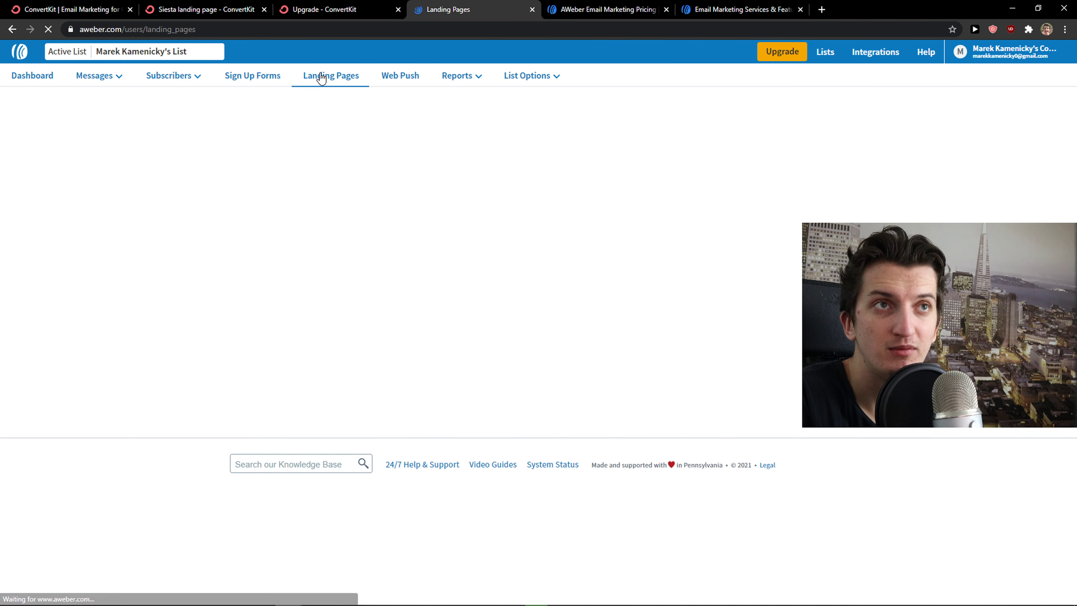
pyautogui.click(865, 121)
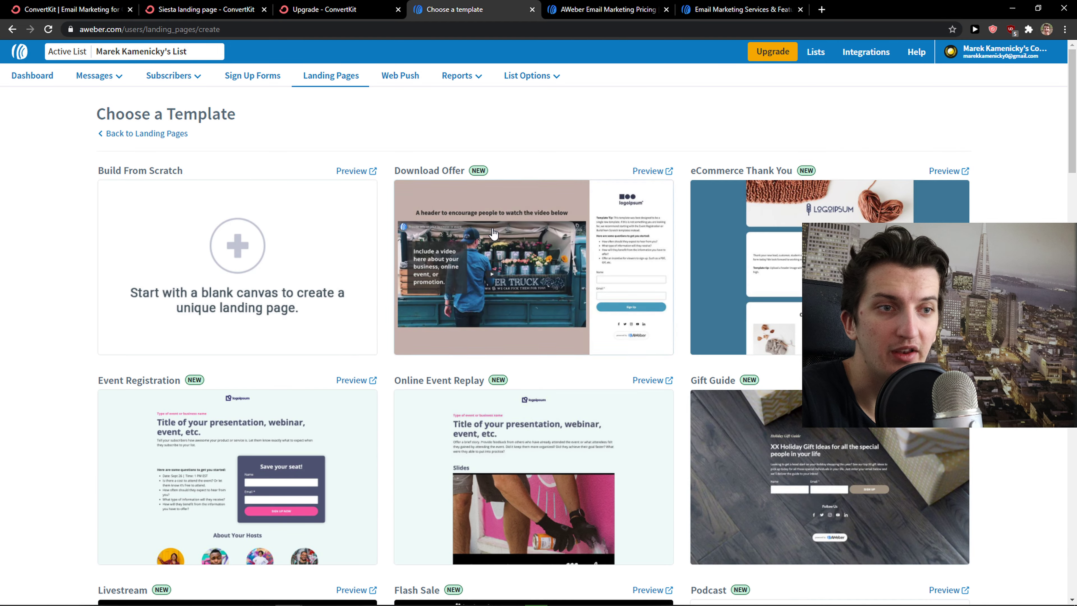
pyautogui.scroll(-10, 661, 374)
pyautogui.scroll(-7, 683, 372)
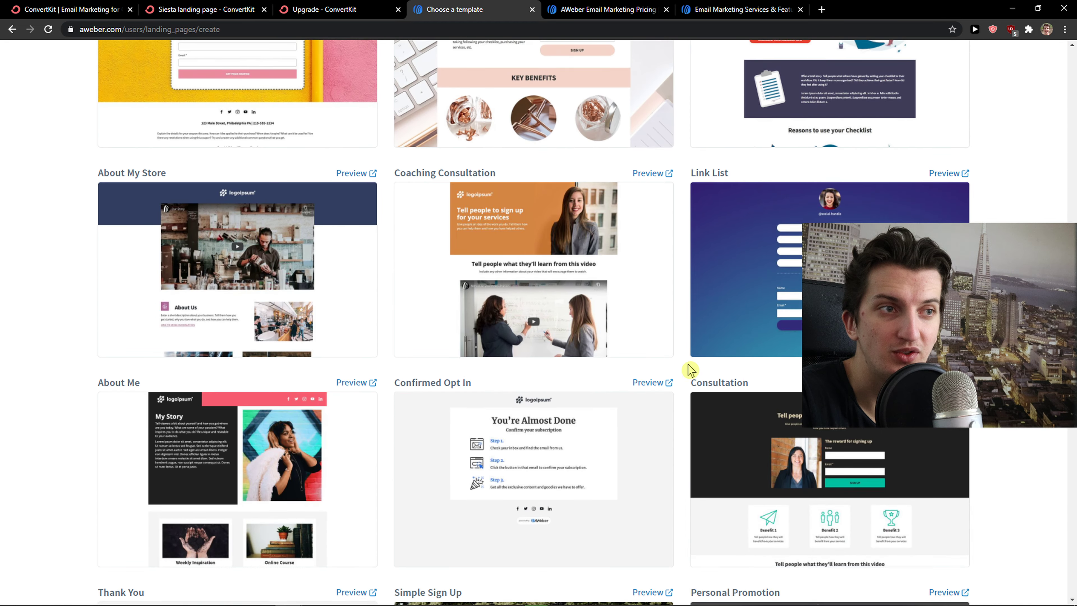
pyautogui.scroll(4, 684, 372)
pyautogui.click(555, 211)
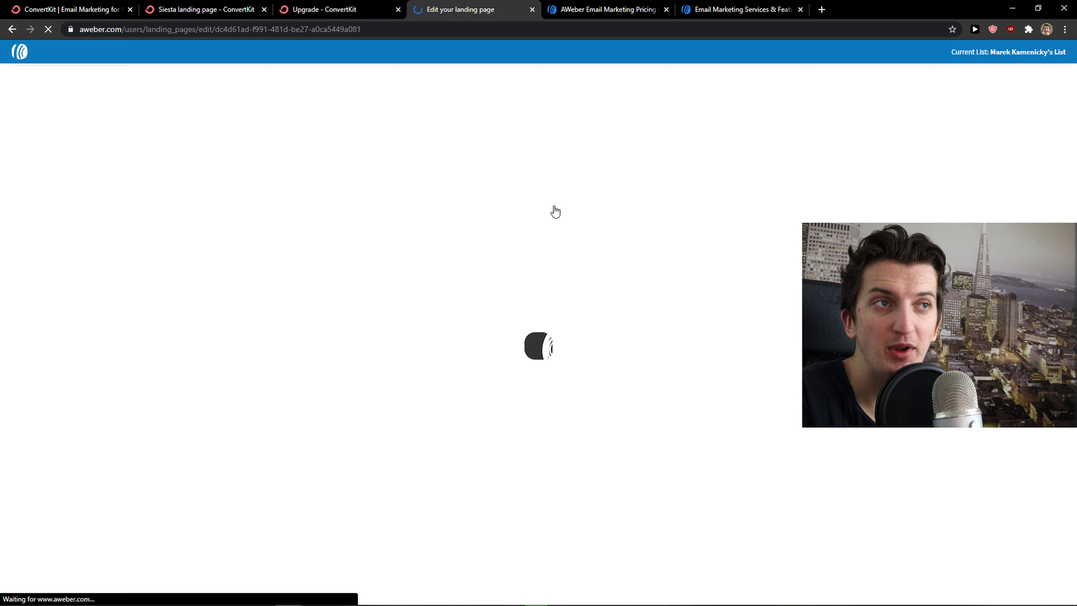
# Drag an Image block in beneath the 'What's included?' heading.
pyautogui.scroll(-6, 567, 253)
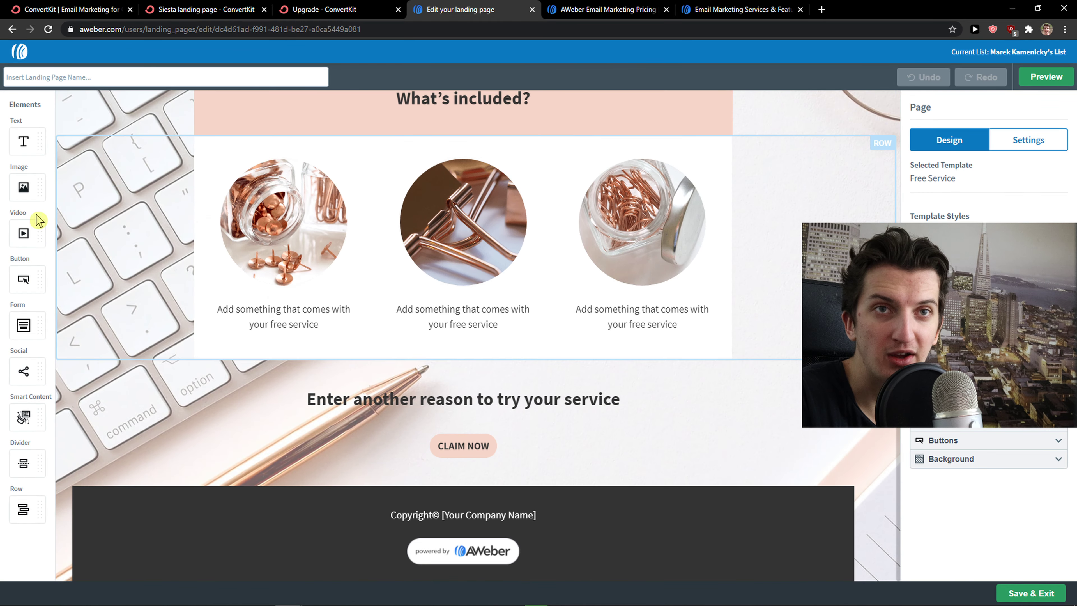
pyautogui.moveTo(23, 187); pyautogui.dragTo(466, 137)
pyautogui.scroll(4, 461, 312)
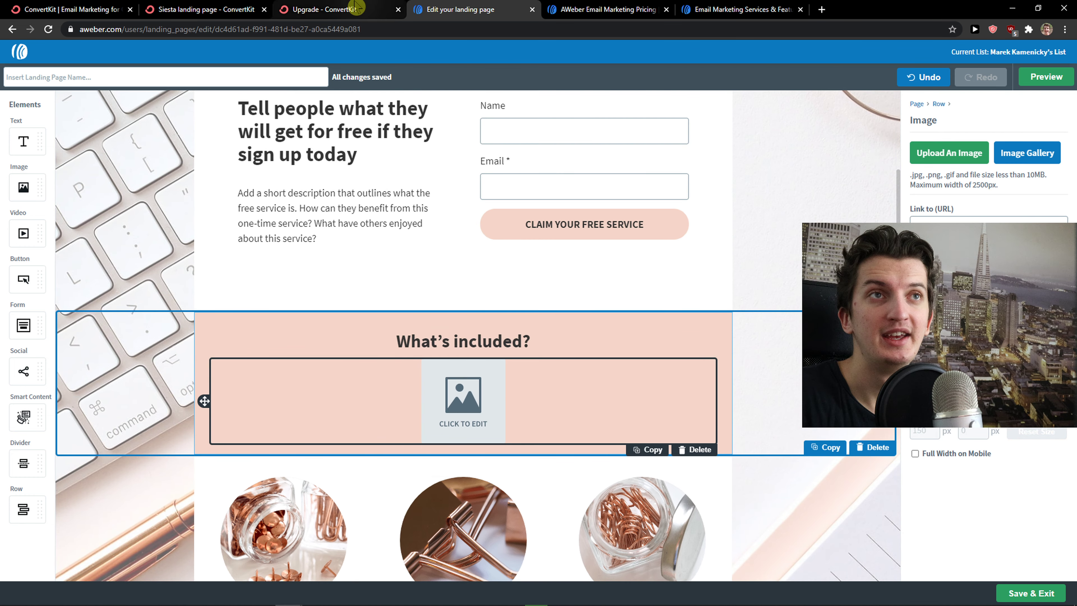
# Open ConvertKit's pricing page from the homepage and set the subscriber slider to 0.
pyautogui.click(228, 6)
pyautogui.click(286, 6)
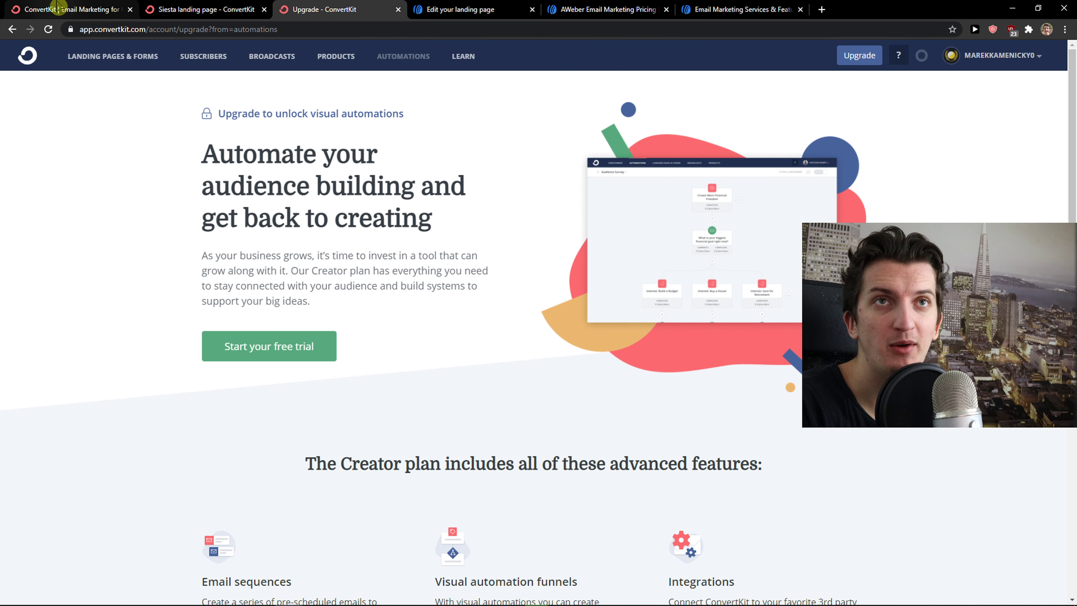
pyautogui.click(70, 9)
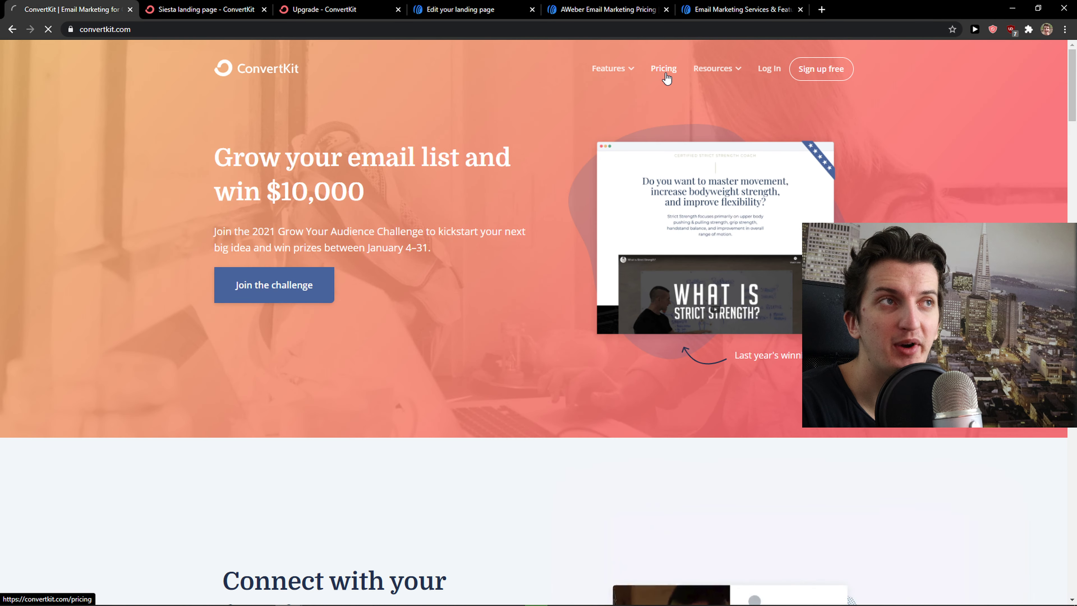
pyautogui.click(665, 75)
pyautogui.moveTo(393, 256); pyautogui.dragTo(383, 256)
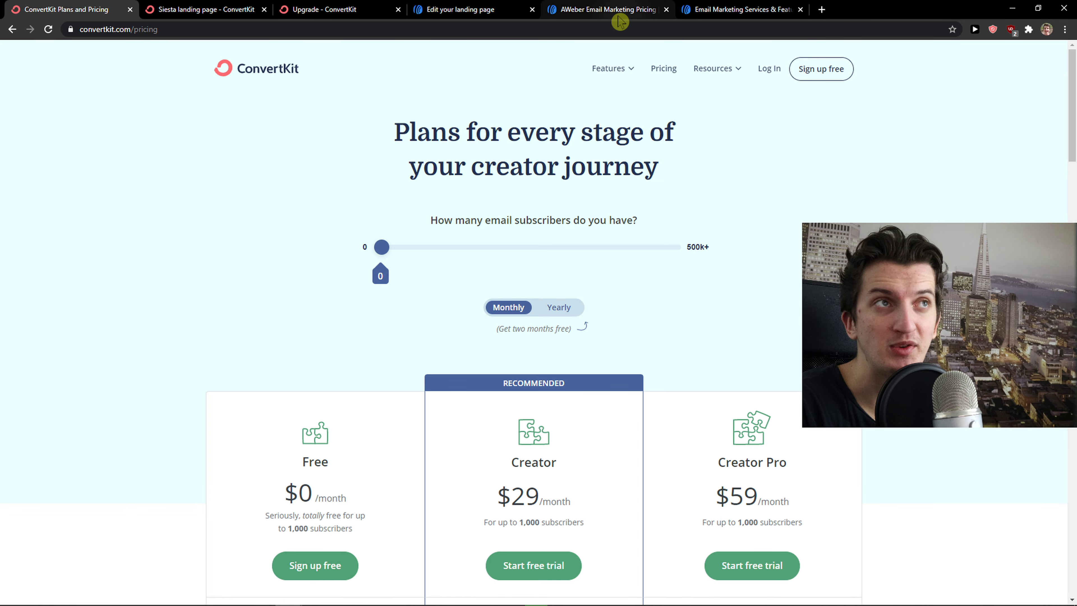
# Compare against AWeber's pricing page, then return to ConvertKit's pricing.
pyautogui.scroll(-3, 724, 93)
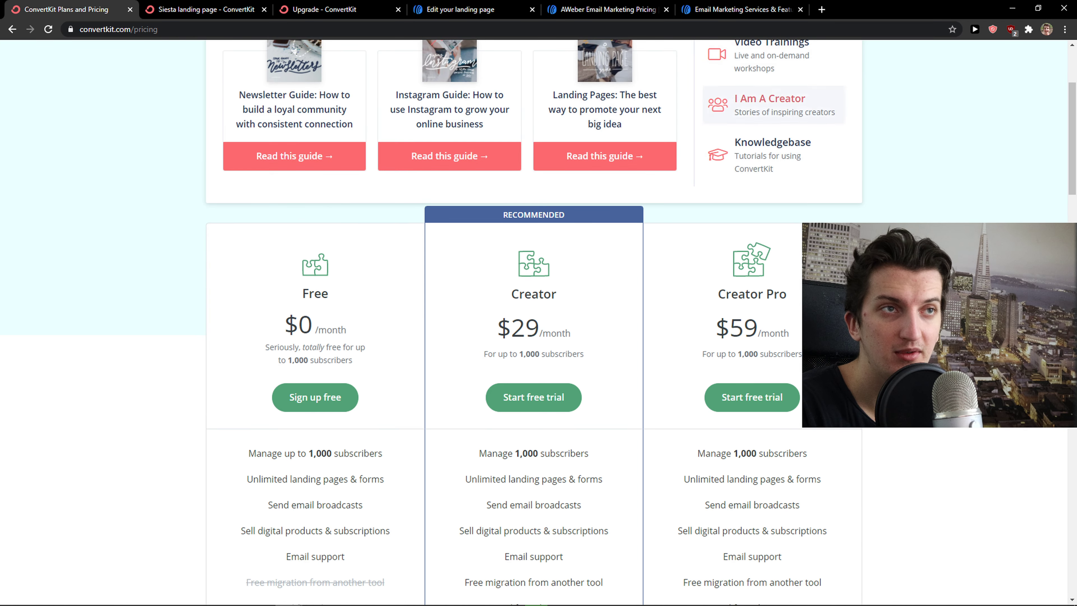
pyautogui.click(633, 8)
pyautogui.scroll(-1, 608, 229)
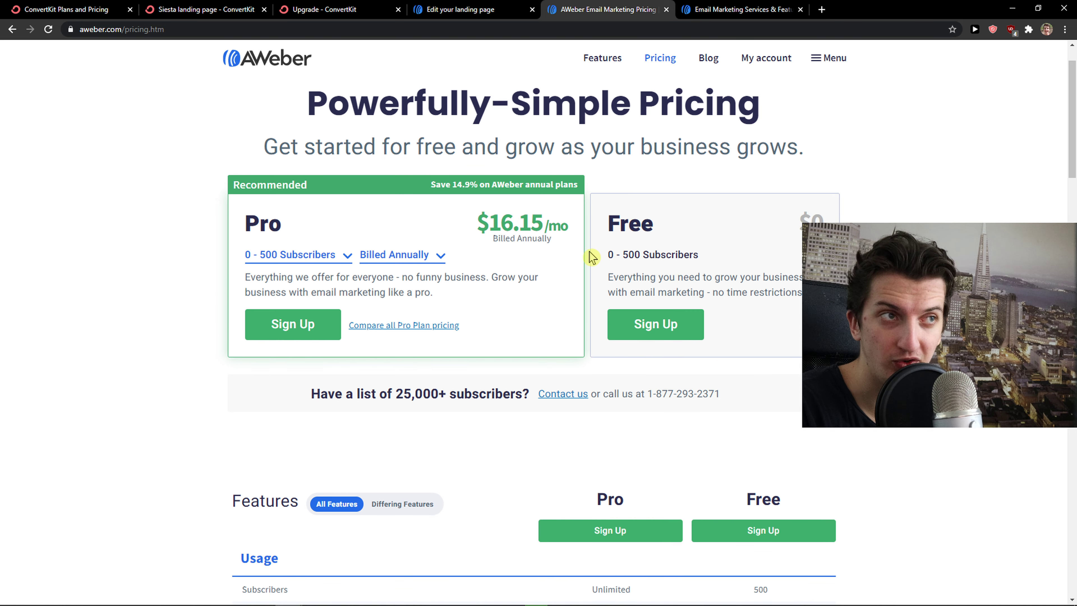
pyautogui.click(50, 9)
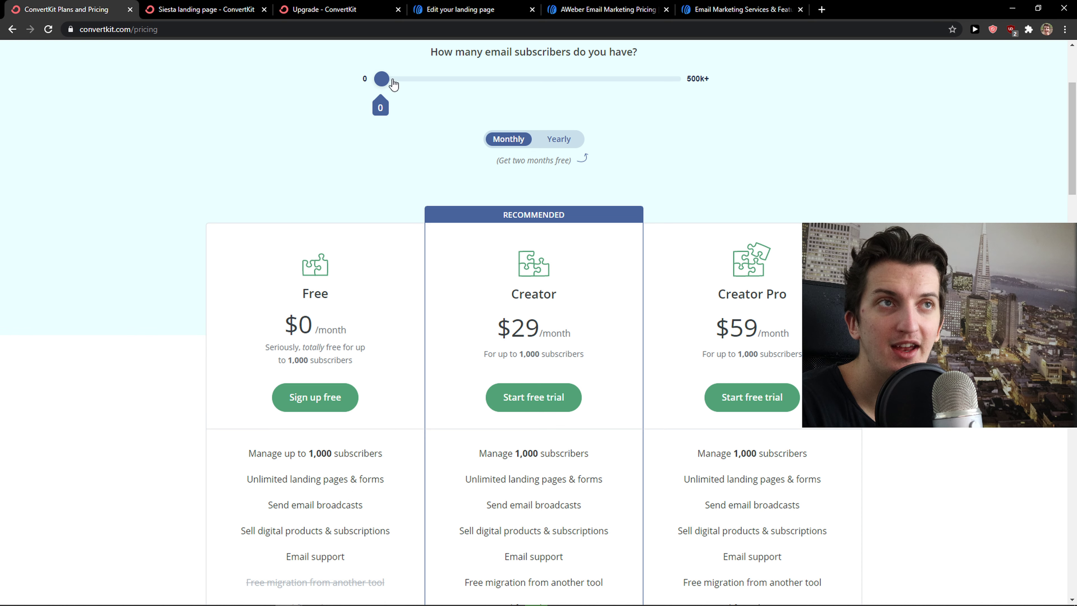
# Slide ConvertKit's subscriber count to 5,000, showing Creator $79 and Creator Pro $111 monthly.
pyautogui.moveTo(394, 84)
pyautogui.mouseDown()
pyautogui.moveTo(423, 85)
pyautogui.moveTo(403, 88)
pyautogui.mouseUp()
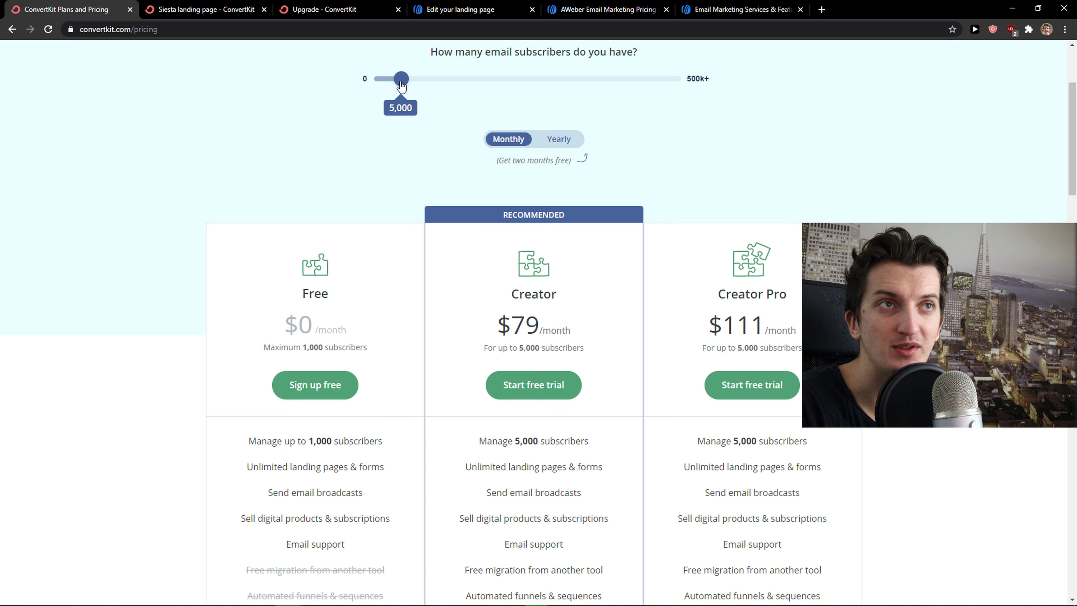
pyautogui.scroll(-3, 320, 233)
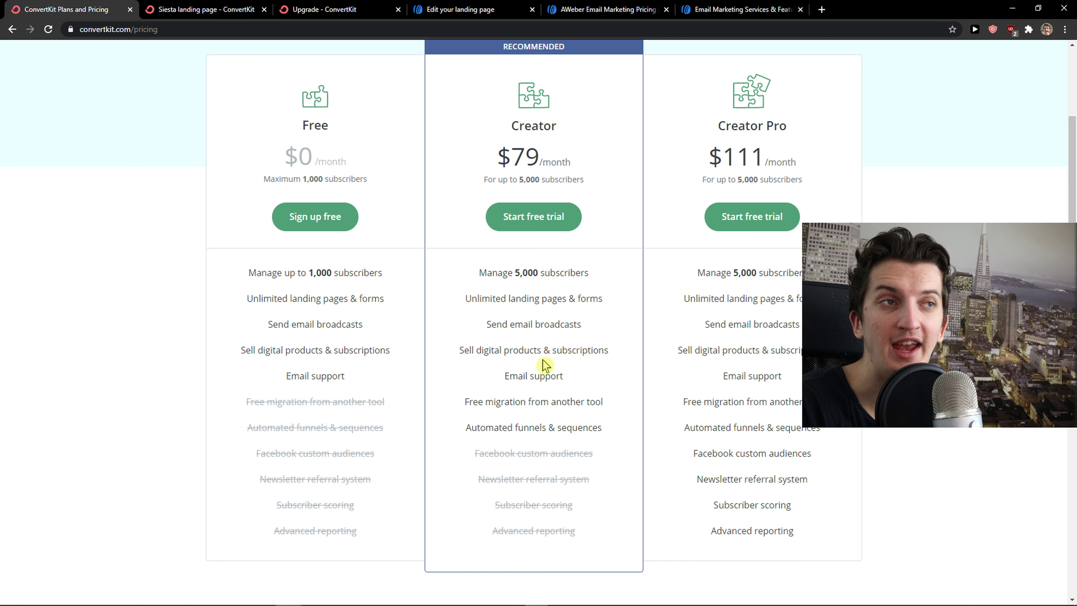
# Choose the 5,001 - 10,000 subscriber tier for AWeber's Pro plan, cross-checking ConvertKit's prices.
pyautogui.scroll(1, 482, 270)
pyautogui.click(663, 6)
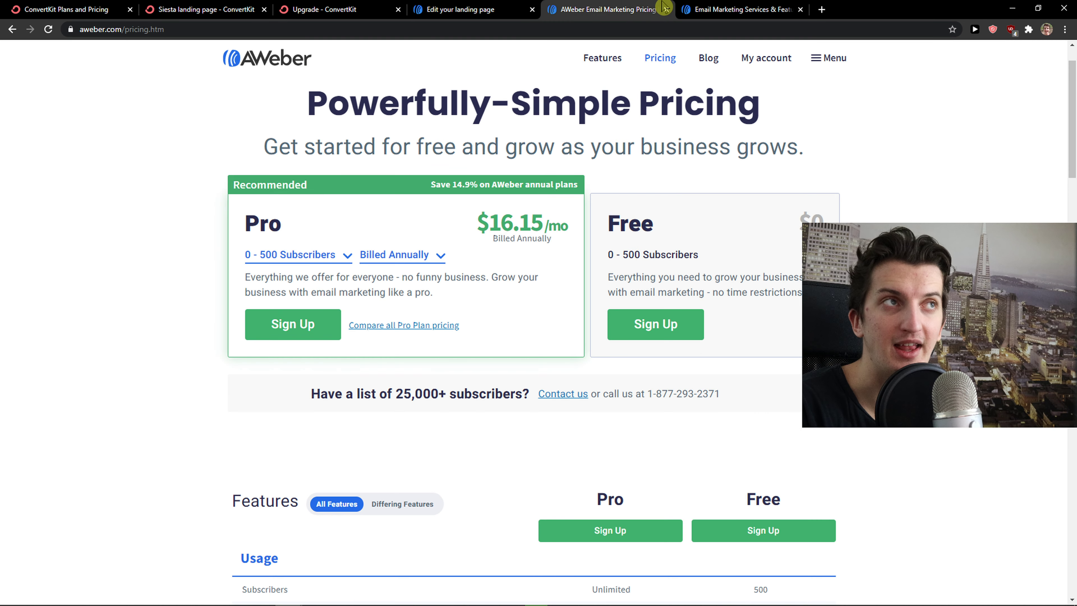
pyautogui.scroll(1, 358, 212)
pyautogui.click(322, 310)
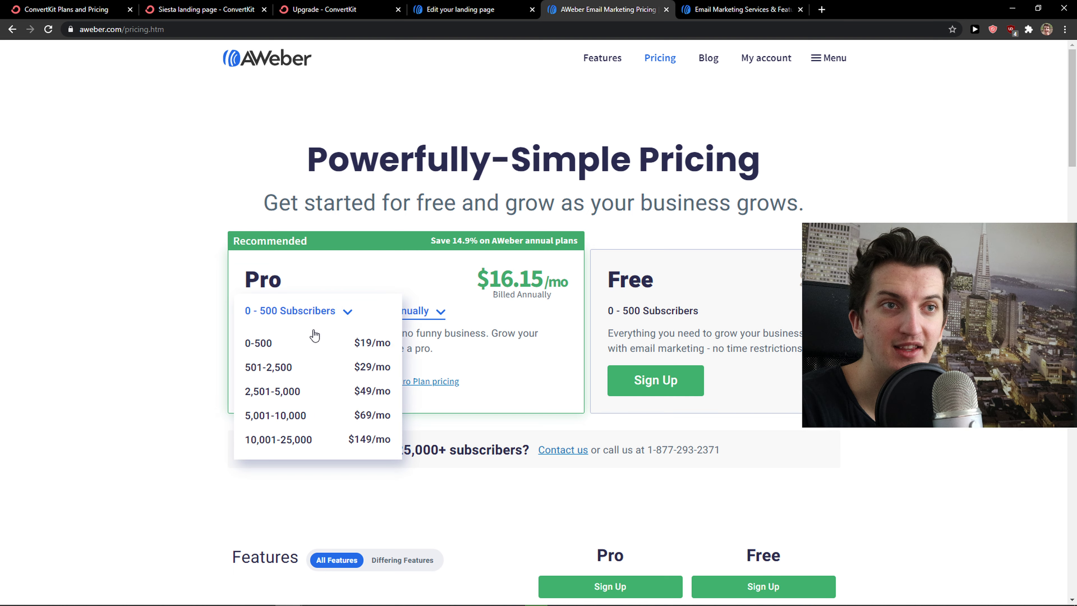
pyautogui.click(297, 414)
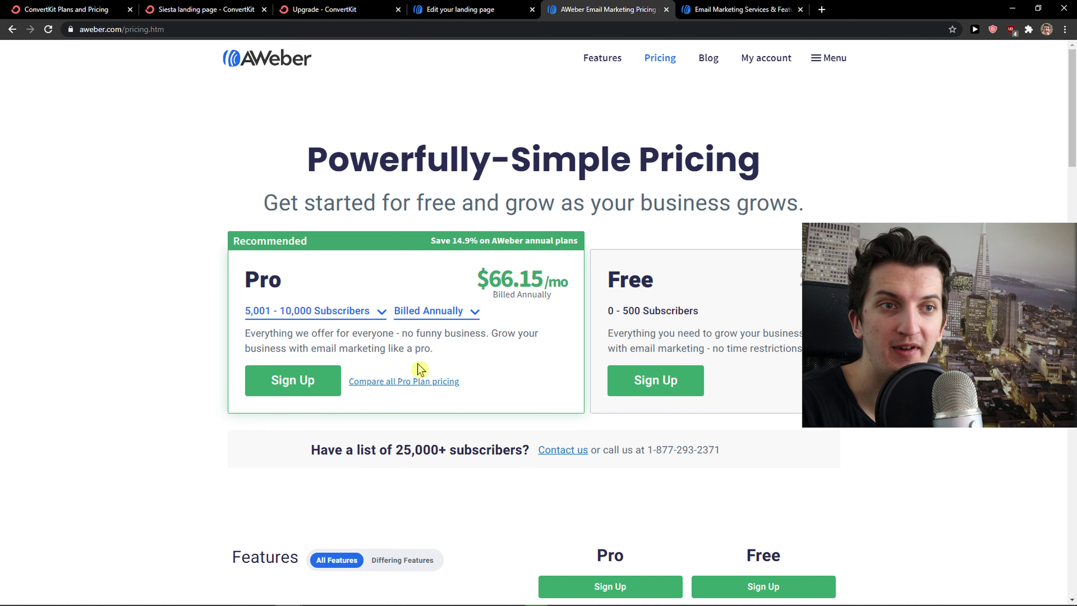
pyautogui.click(120, 8)
pyautogui.click(564, 7)
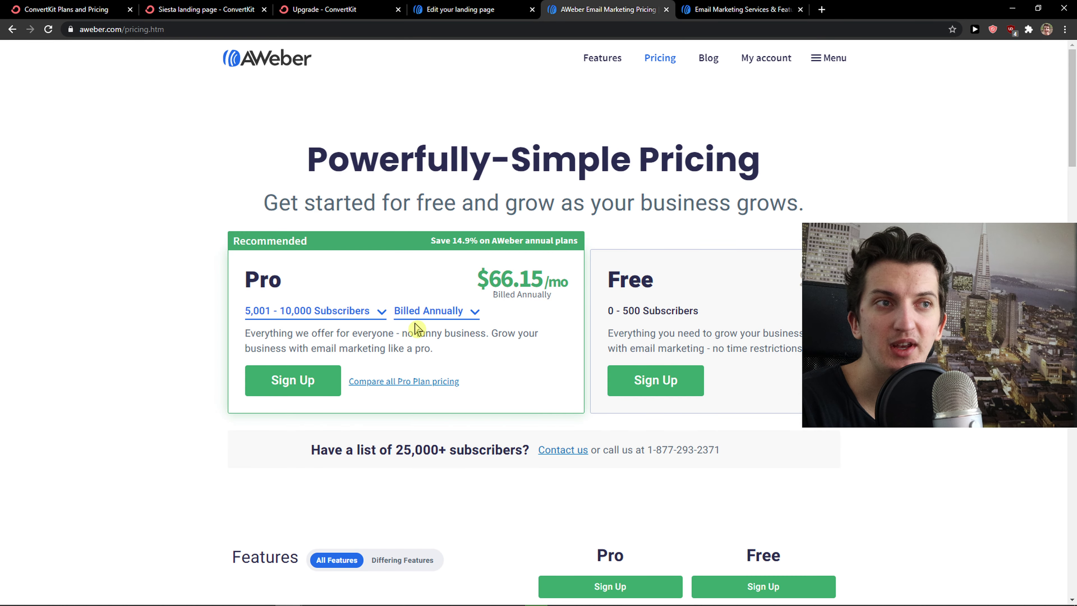
# Switch AWeber Pro to monthly billing at $69/month and compare with ConvertKit's plan cards.
pyautogui.click(416, 314)
pyautogui.click(420, 346)
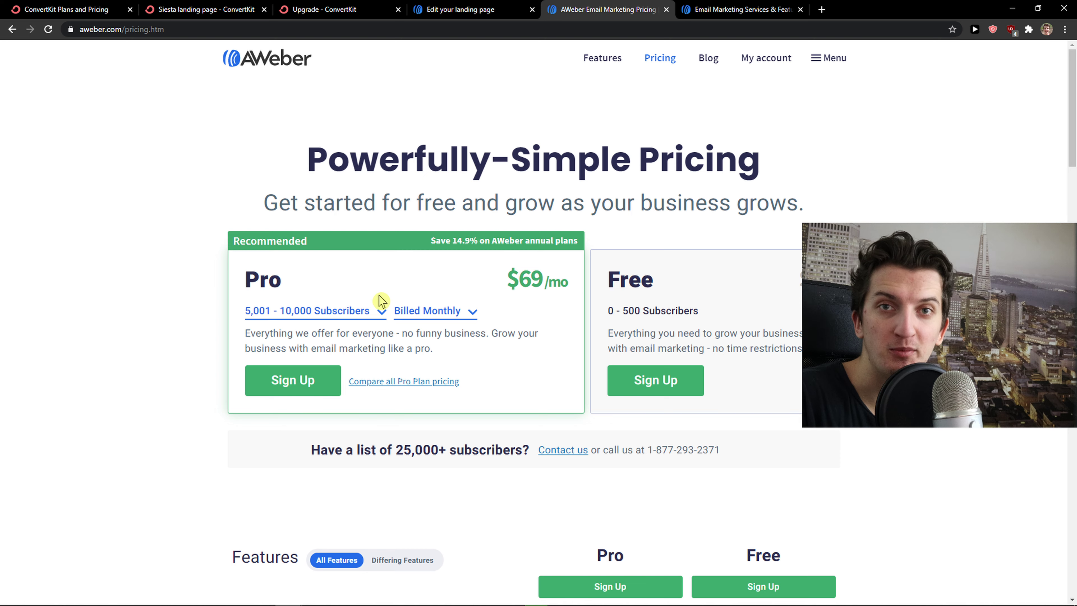
pyautogui.click(119, 9)
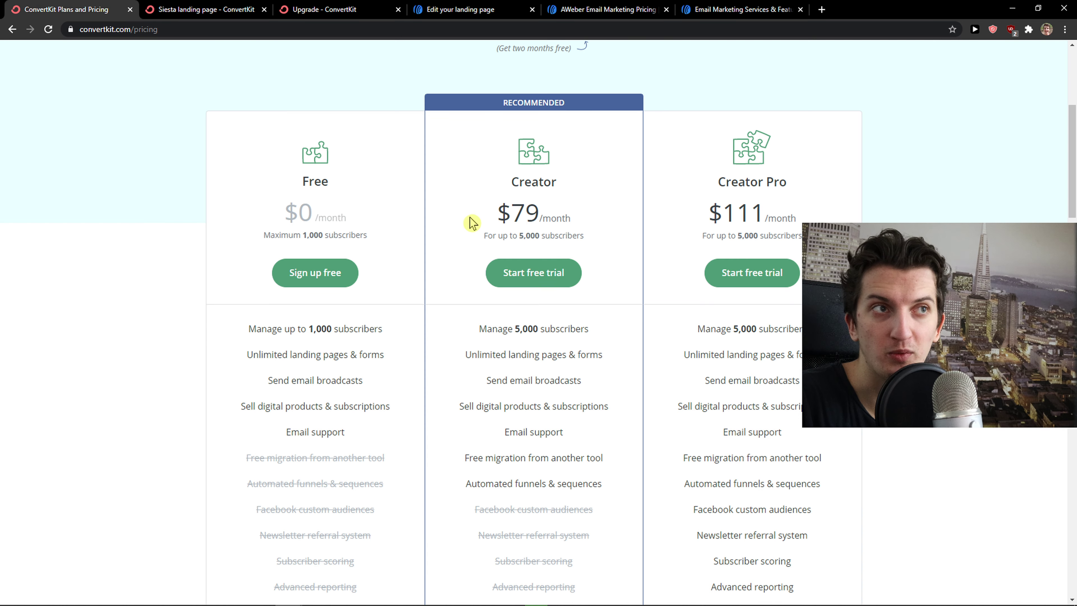
pyautogui.click(594, 9)
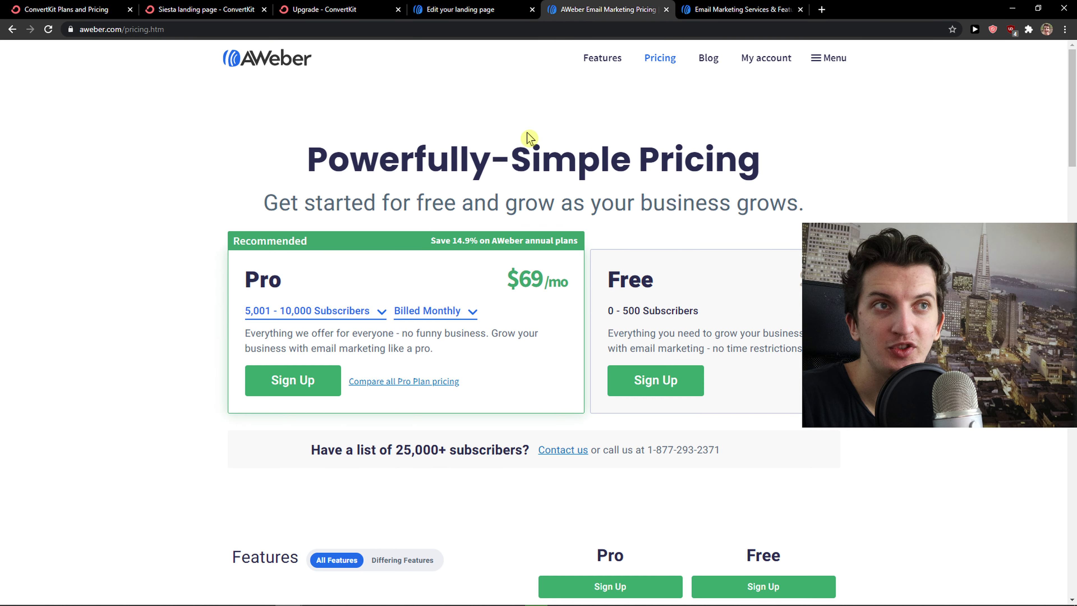
pyautogui.click(227, 6)
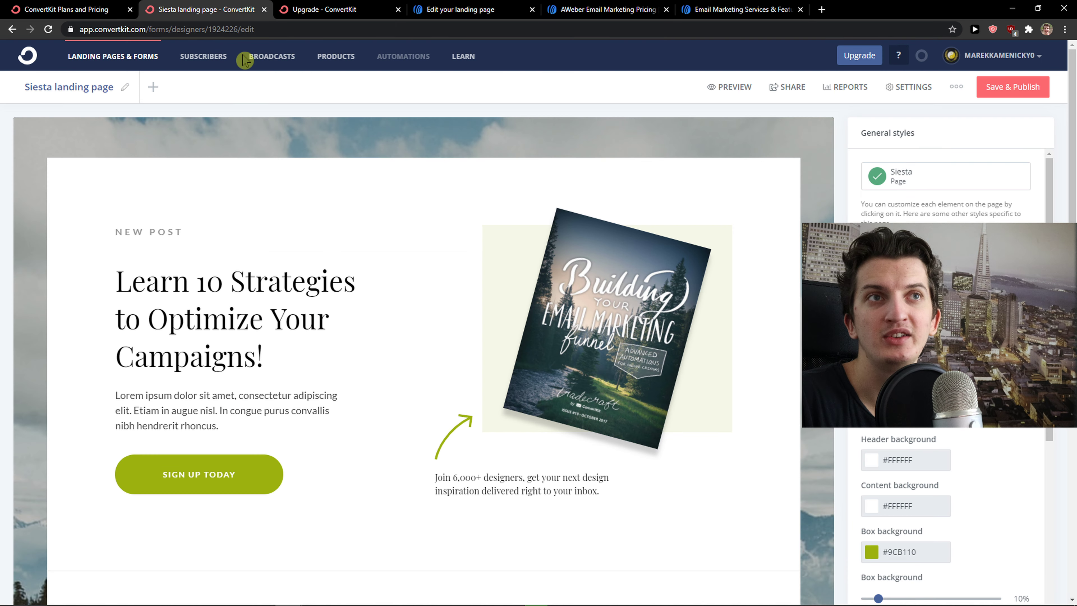
# Open a draft broadcast's Content step from Broadcasts and show the insertable image, button and video blocks.
pyautogui.click(253, 61)
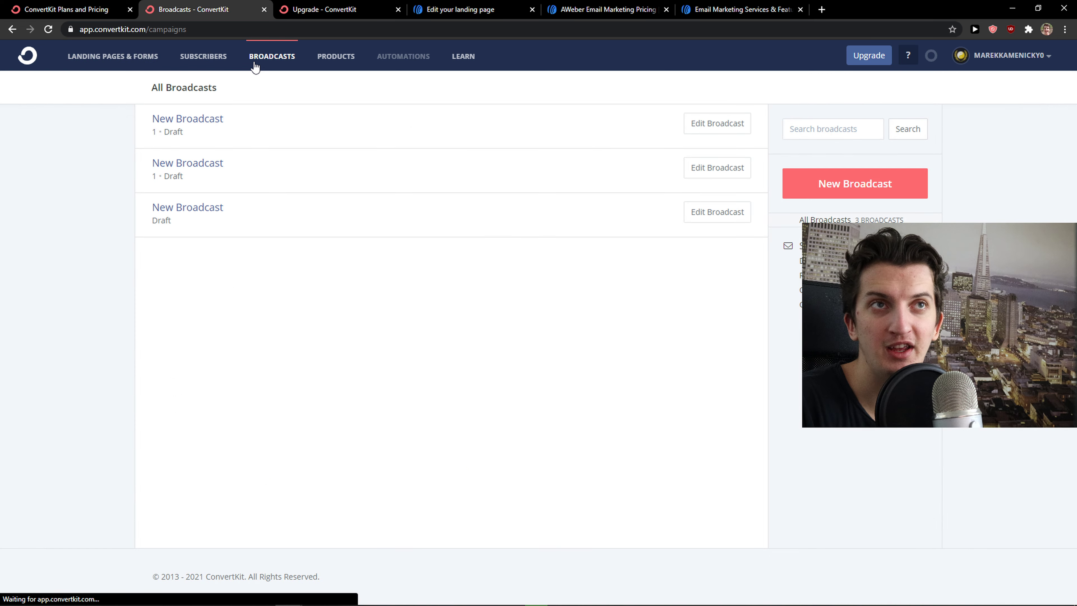
pyautogui.click(736, 163)
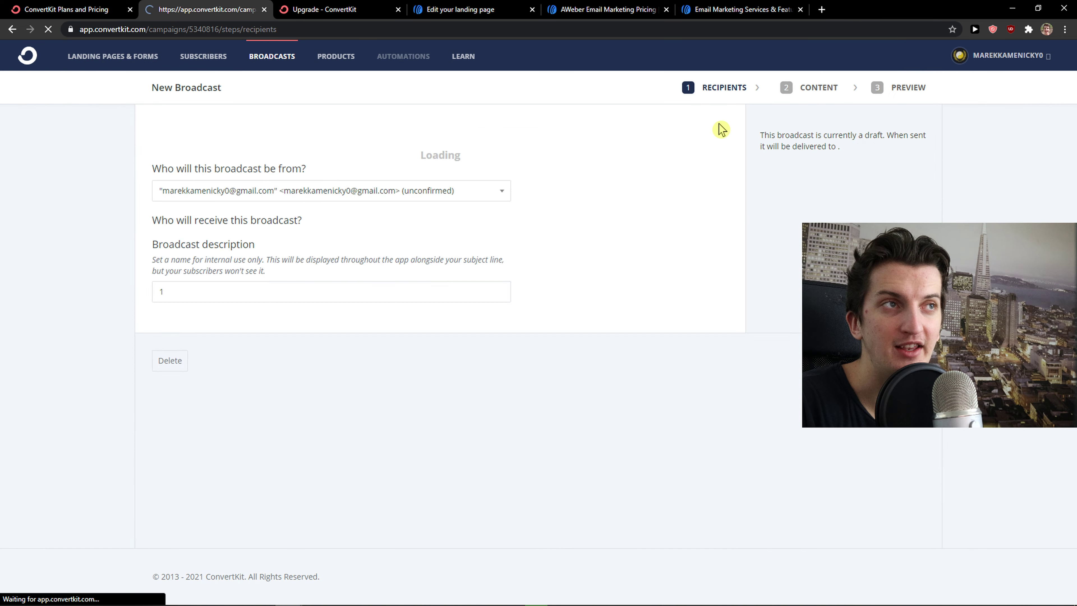
pyautogui.click(808, 90)
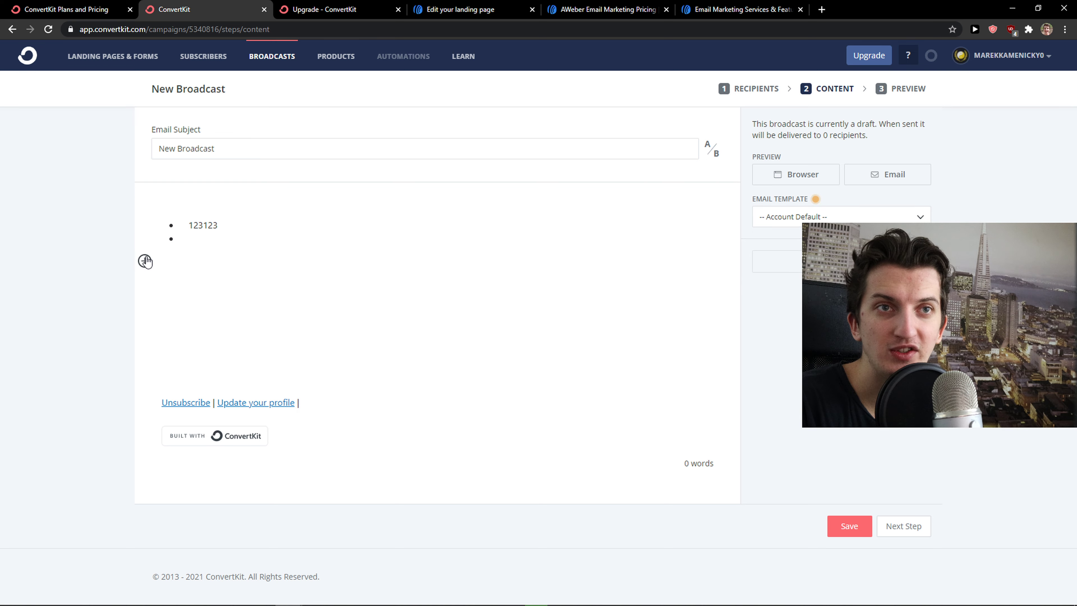
pyautogui.click(145, 261)
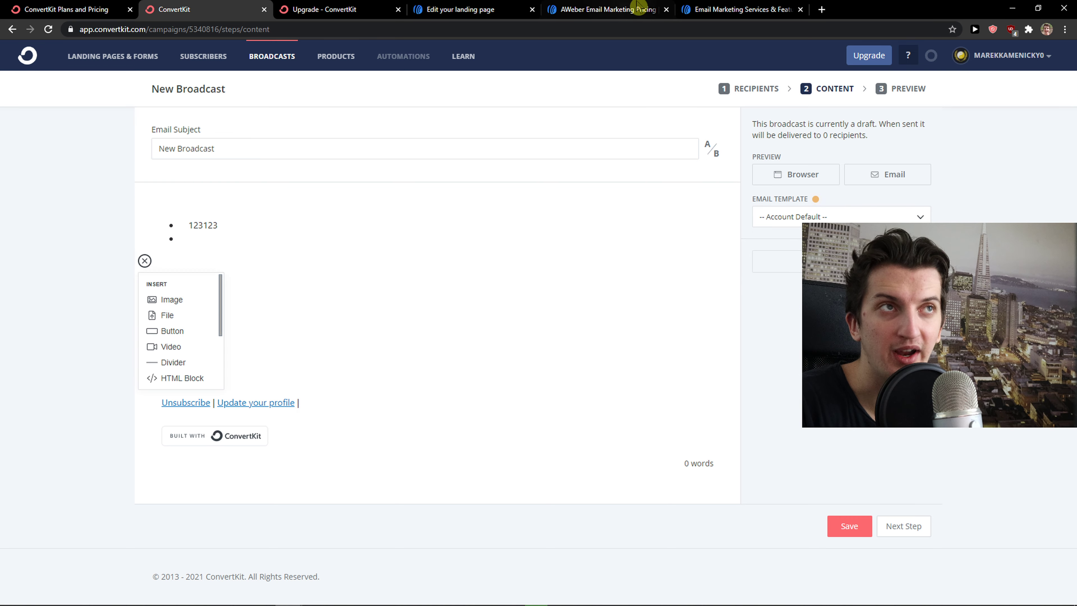
pyautogui.click(613, 9)
pyautogui.click(512, 7)
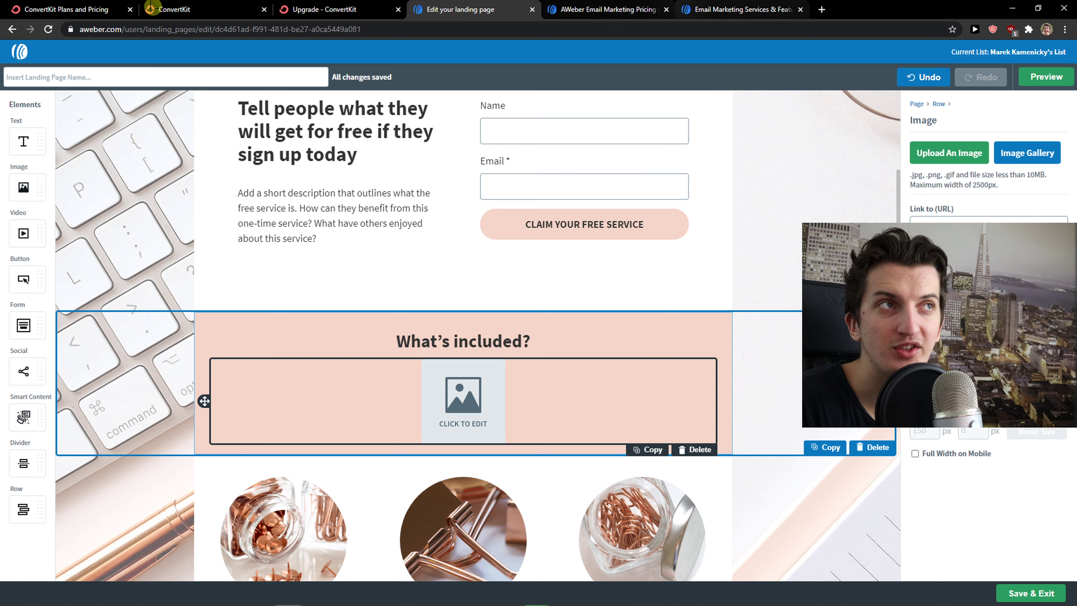
# Leave the landing page editor and open the first draft under Messages > Drafts.
pyautogui.click(12, 29)
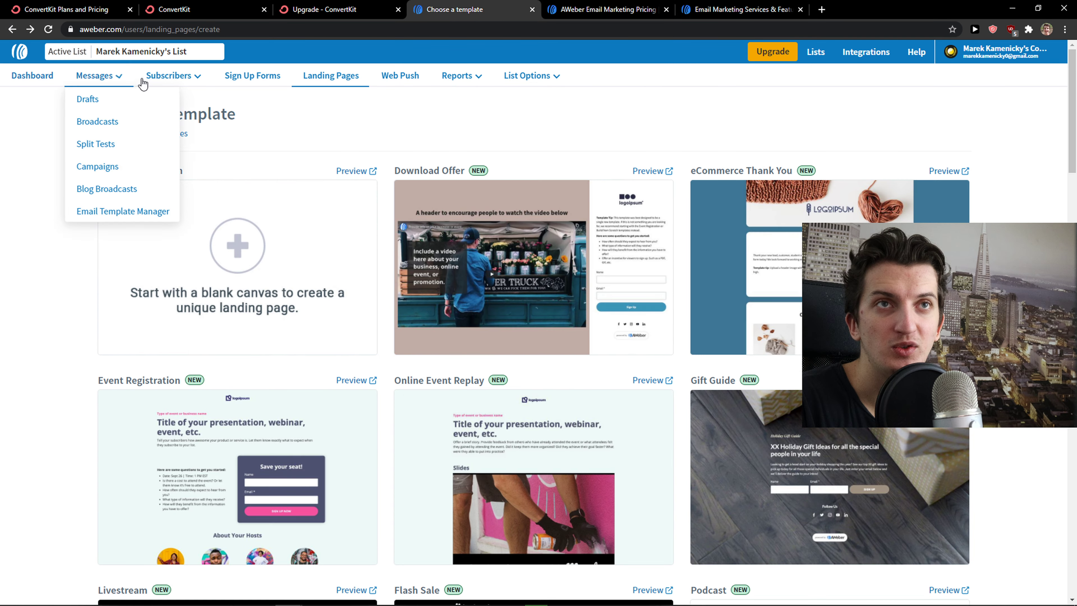
pyautogui.moveTo(165, 79)
pyautogui.moveTo(89, 80)
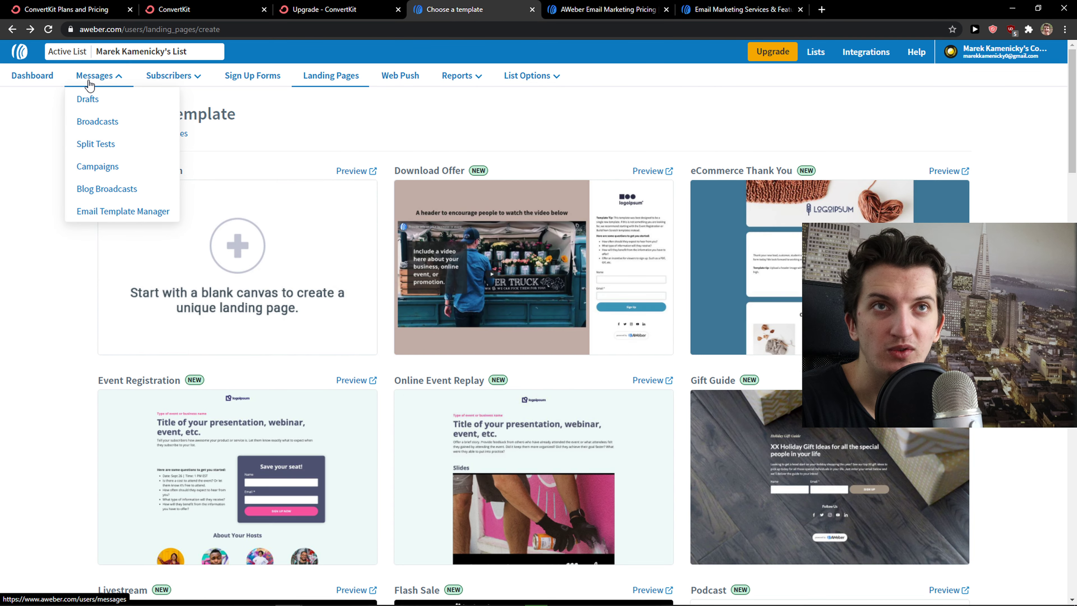
pyautogui.click(106, 100)
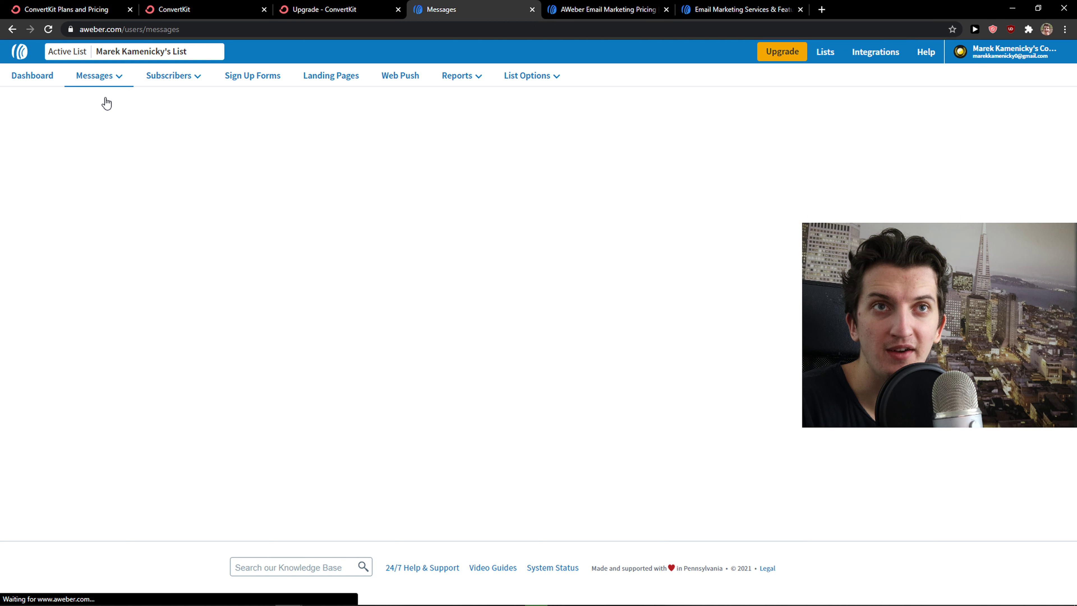
pyautogui.click(209, 244)
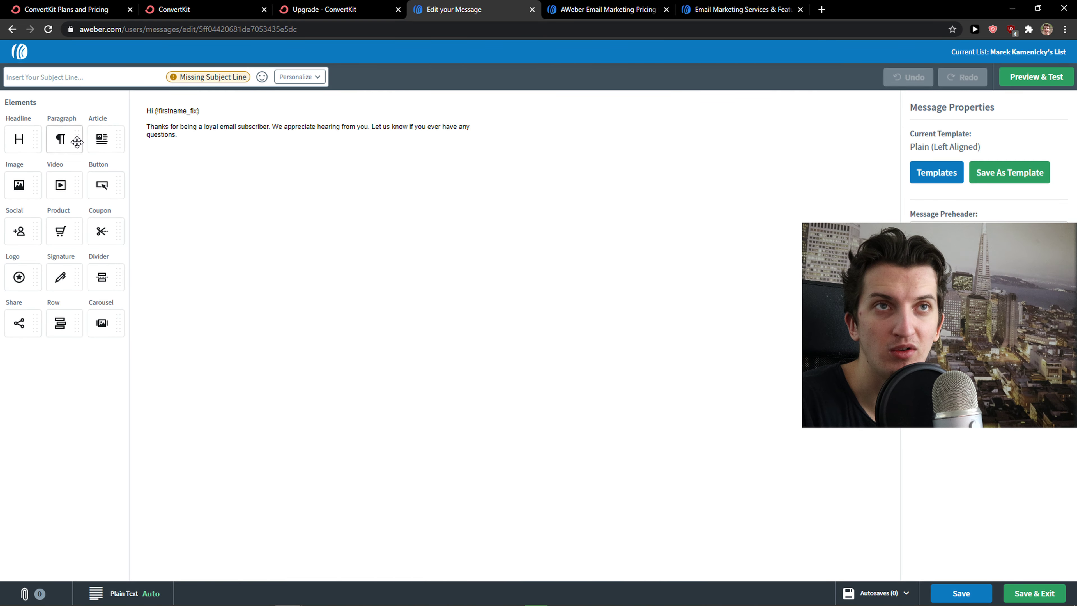
# Apply the New Year template to the draft and drag a Paragraph block below the greeting.
pyautogui.click(951, 180)
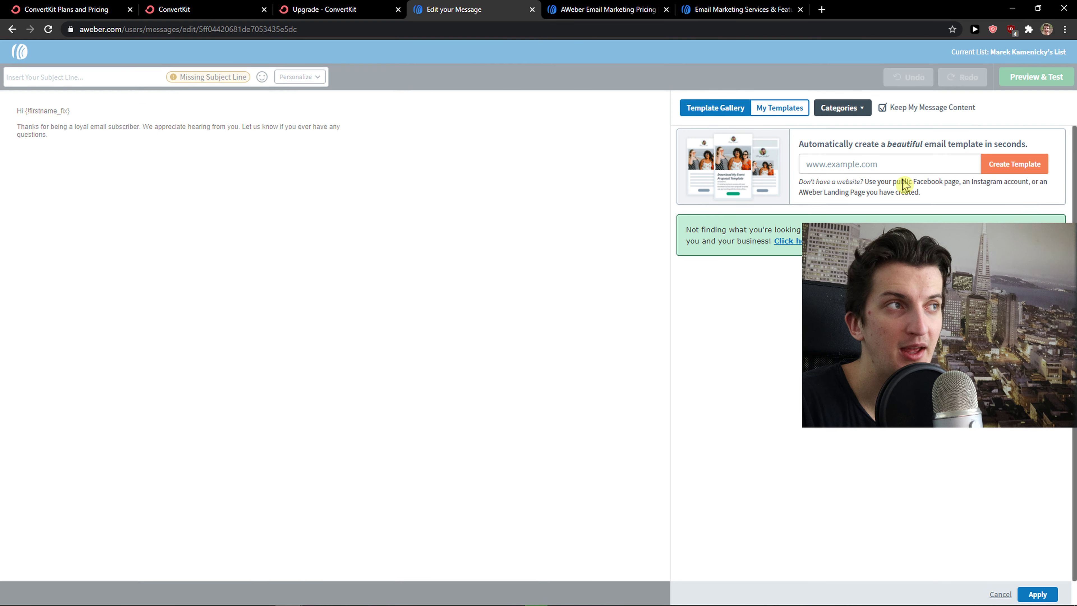
pyautogui.scroll(-10, 700, 223)
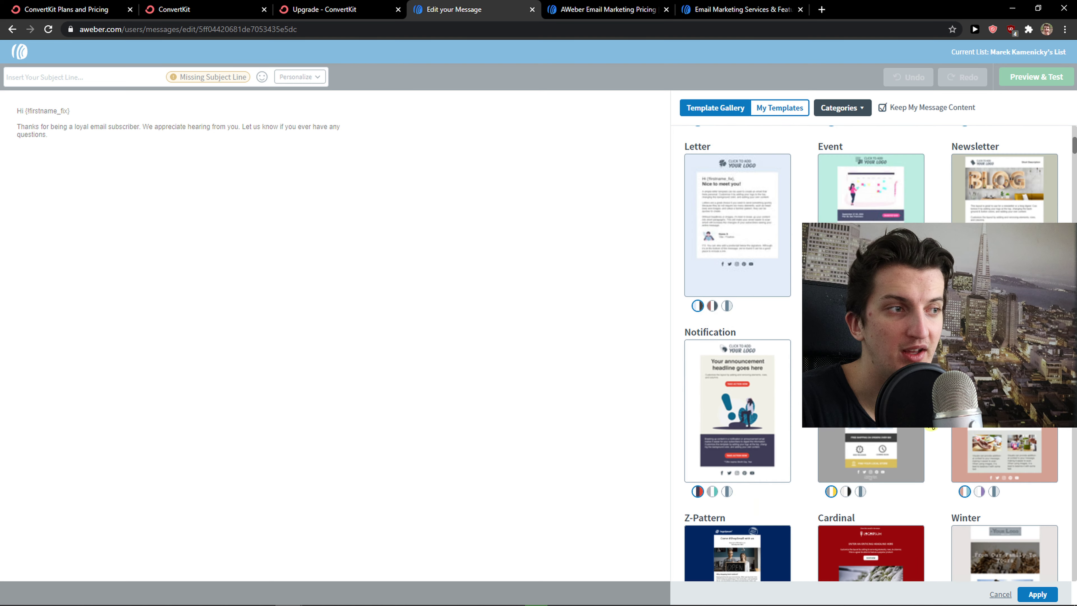
pyautogui.scroll(-3, 873, 352)
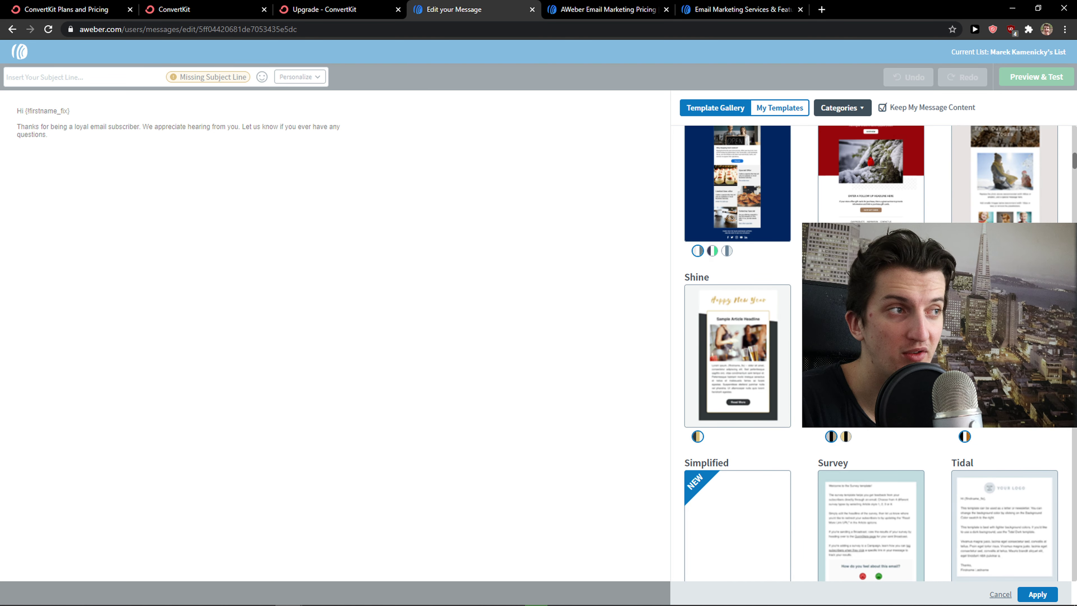
pyautogui.click(1038, 501)
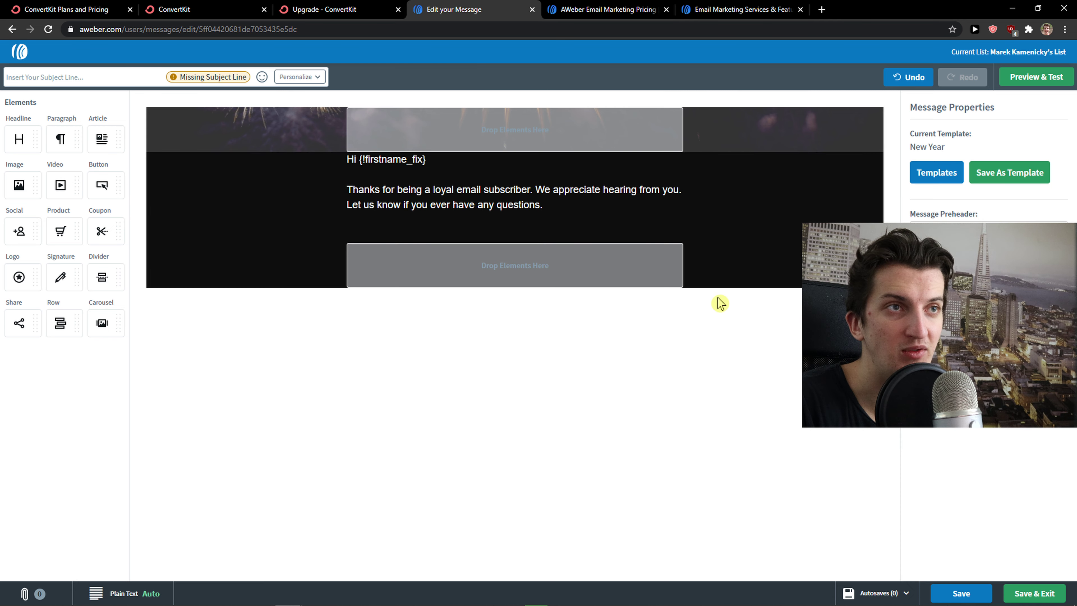
pyautogui.moveTo(61, 139); pyautogui.dragTo(469, 265)
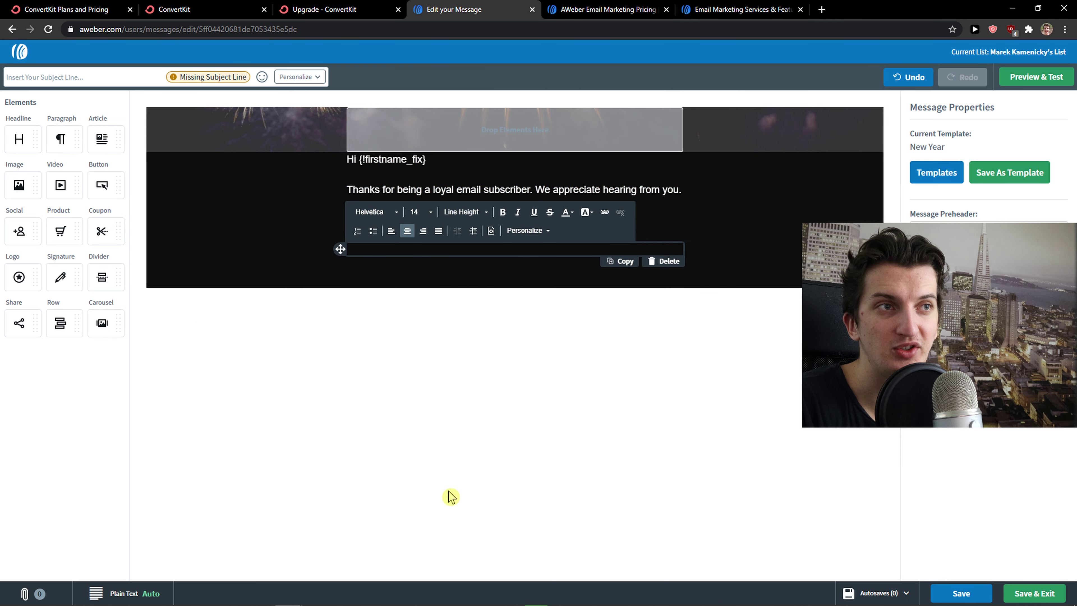